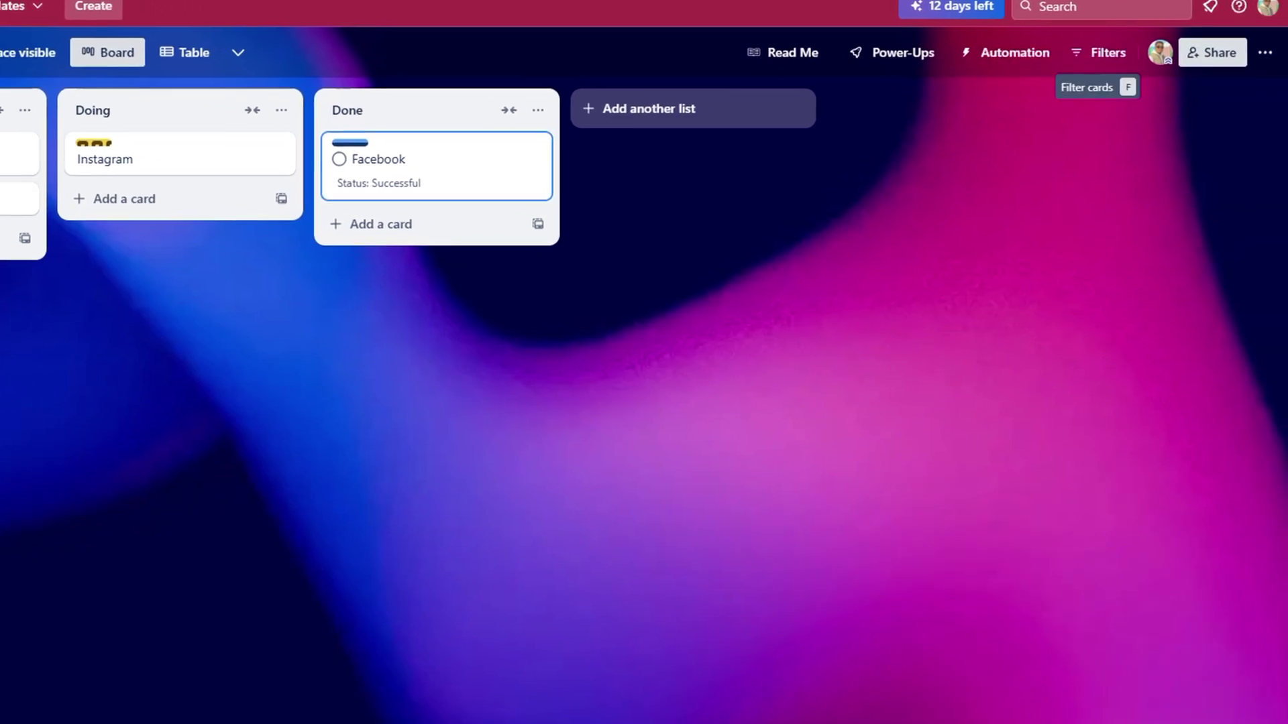
# Step: Look at the board's automation tips page and return to the board
pyautogui.click(1275, 18)
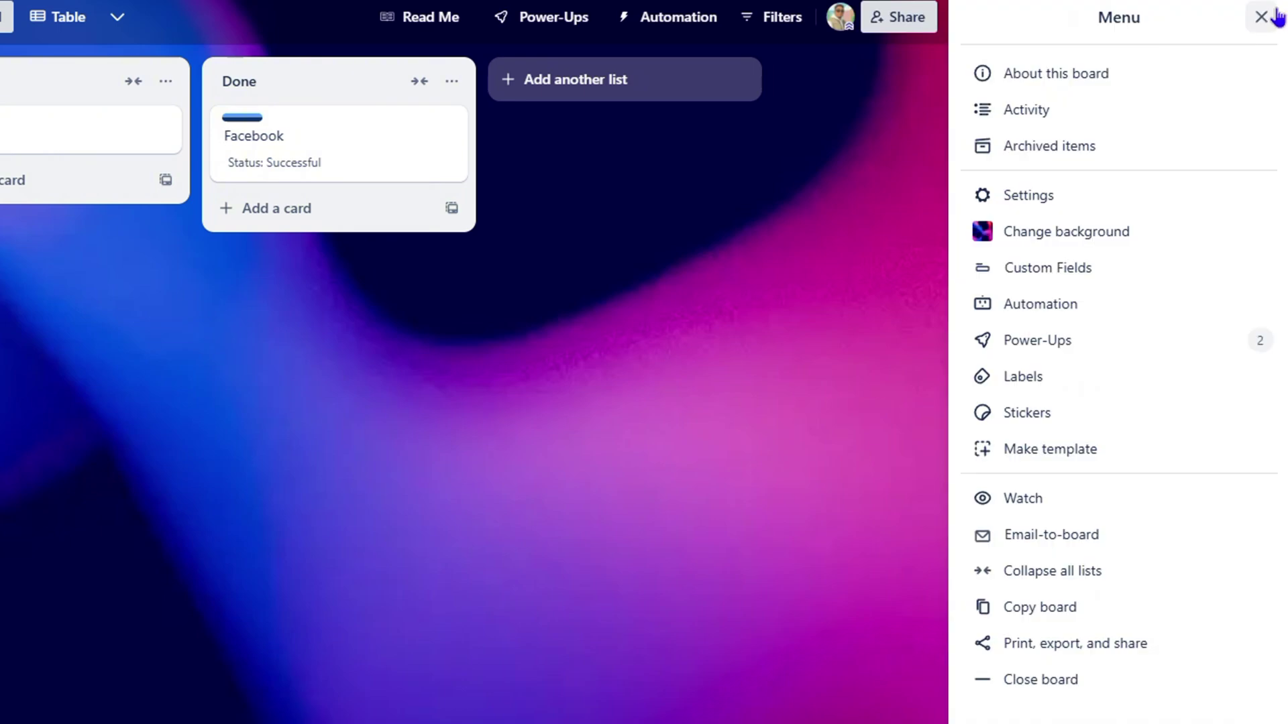
pyautogui.click(1044, 305)
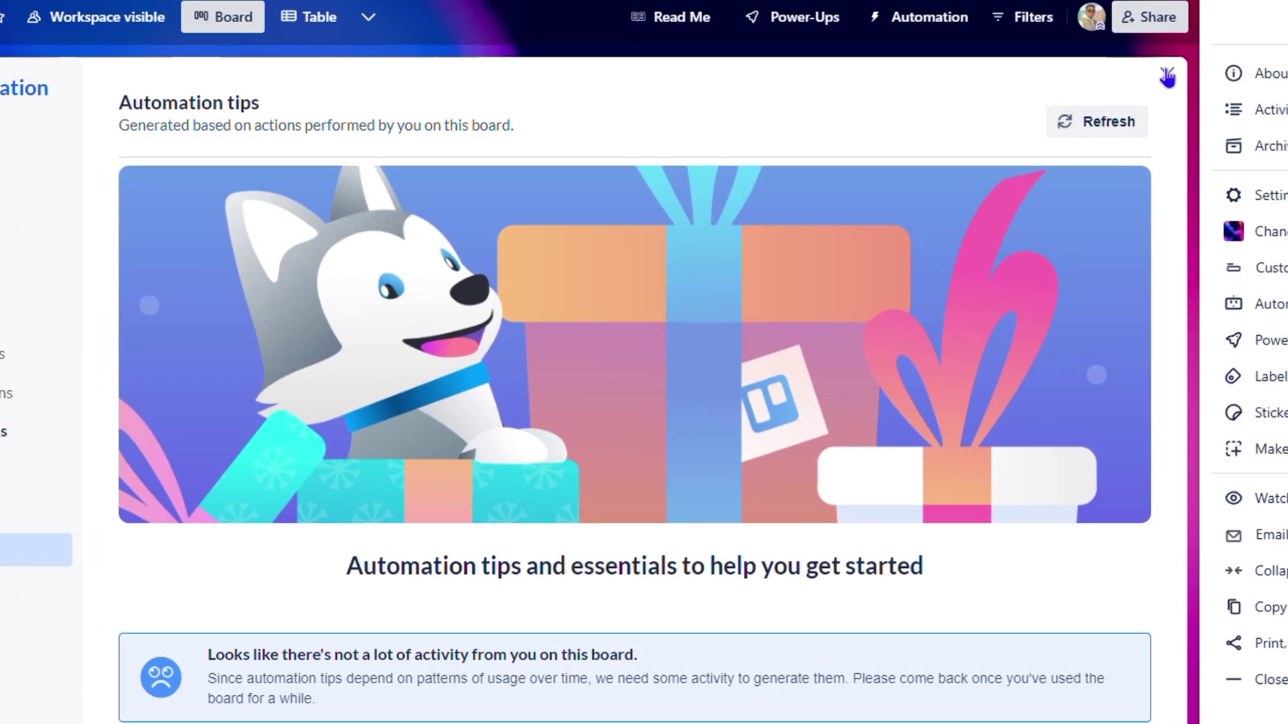
pyautogui.click(1280, 74)
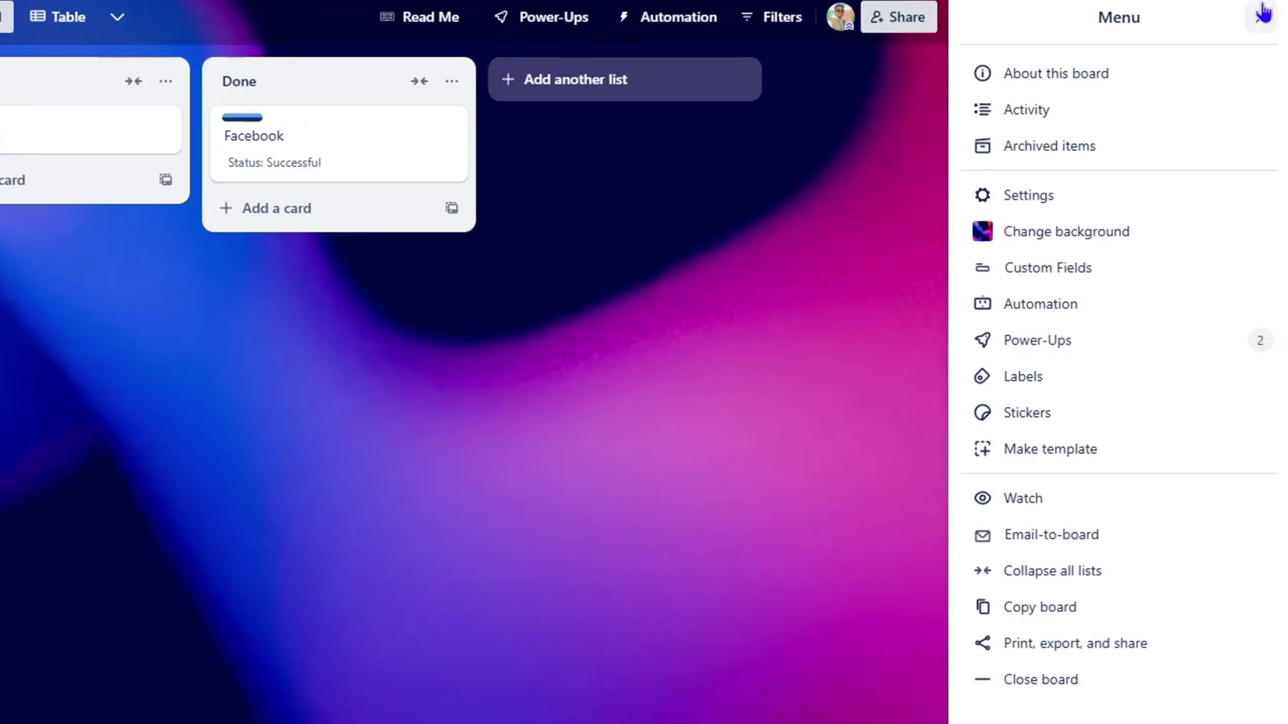
pyautogui.click(1262, 15)
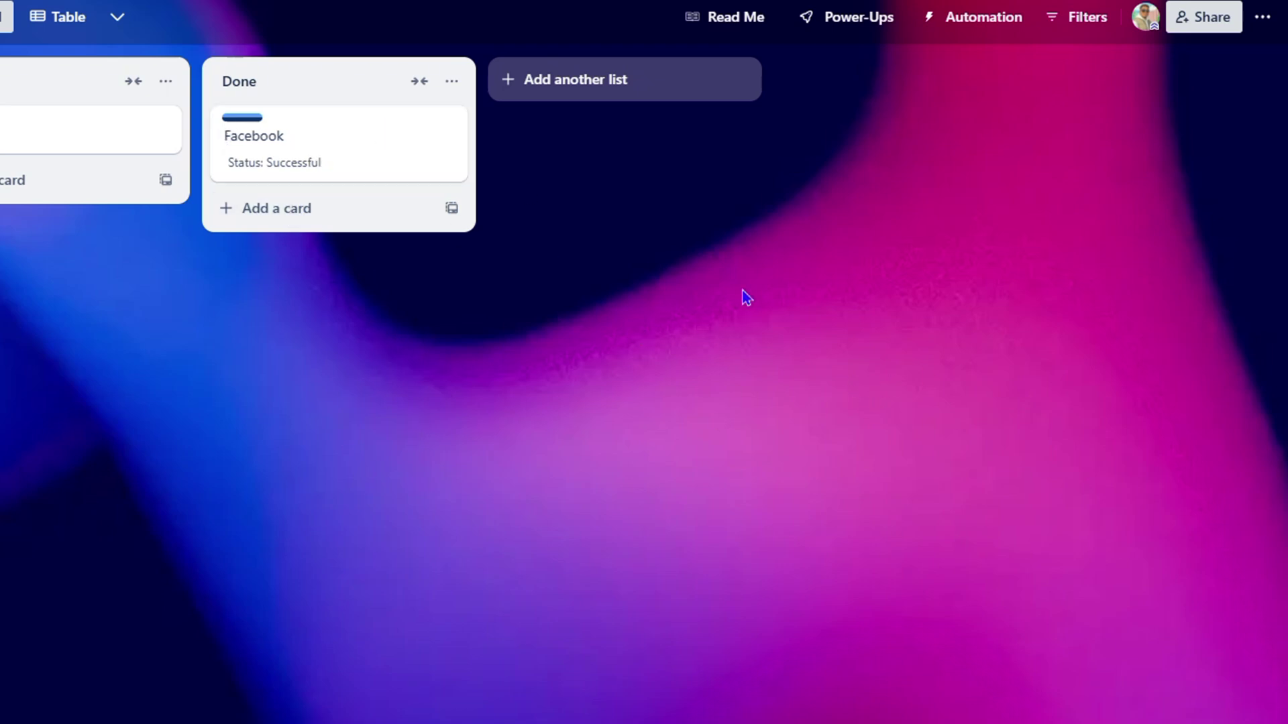
# Step: Start a Due soon email report for the My Ideas board and review its recipients, subject and message
pyautogui.click(988, 20)
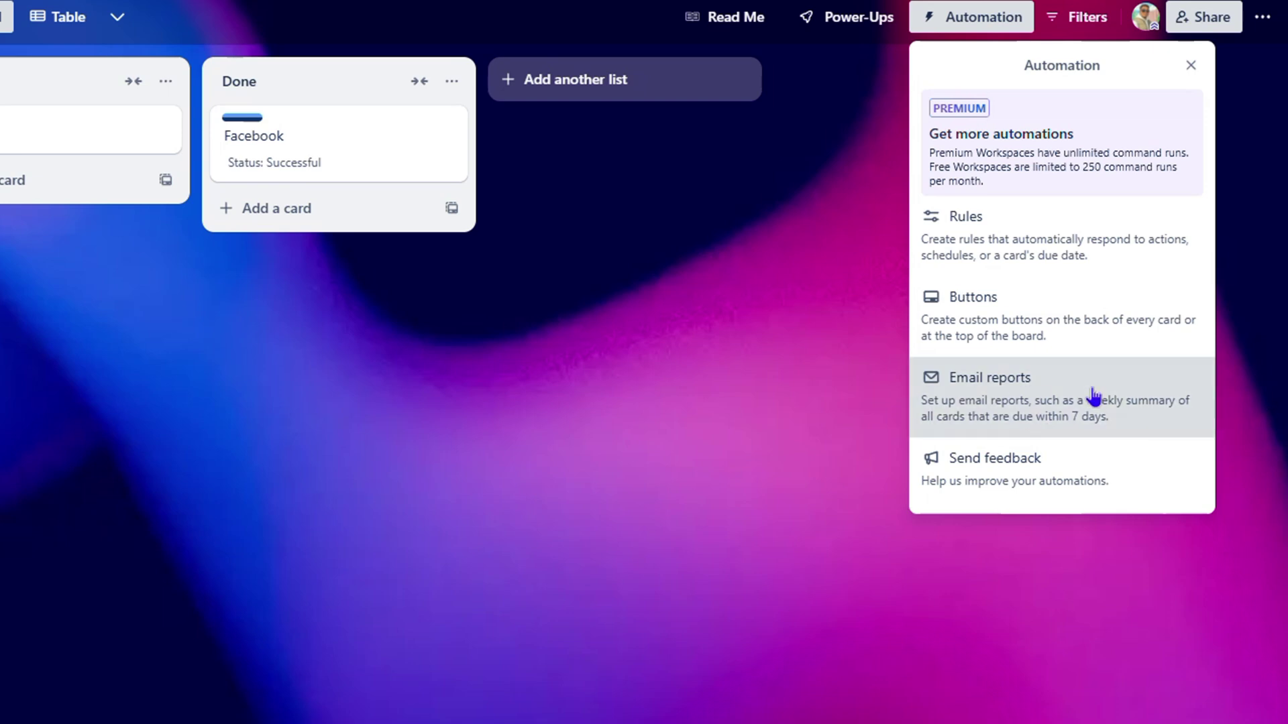
pyautogui.click(1067, 402)
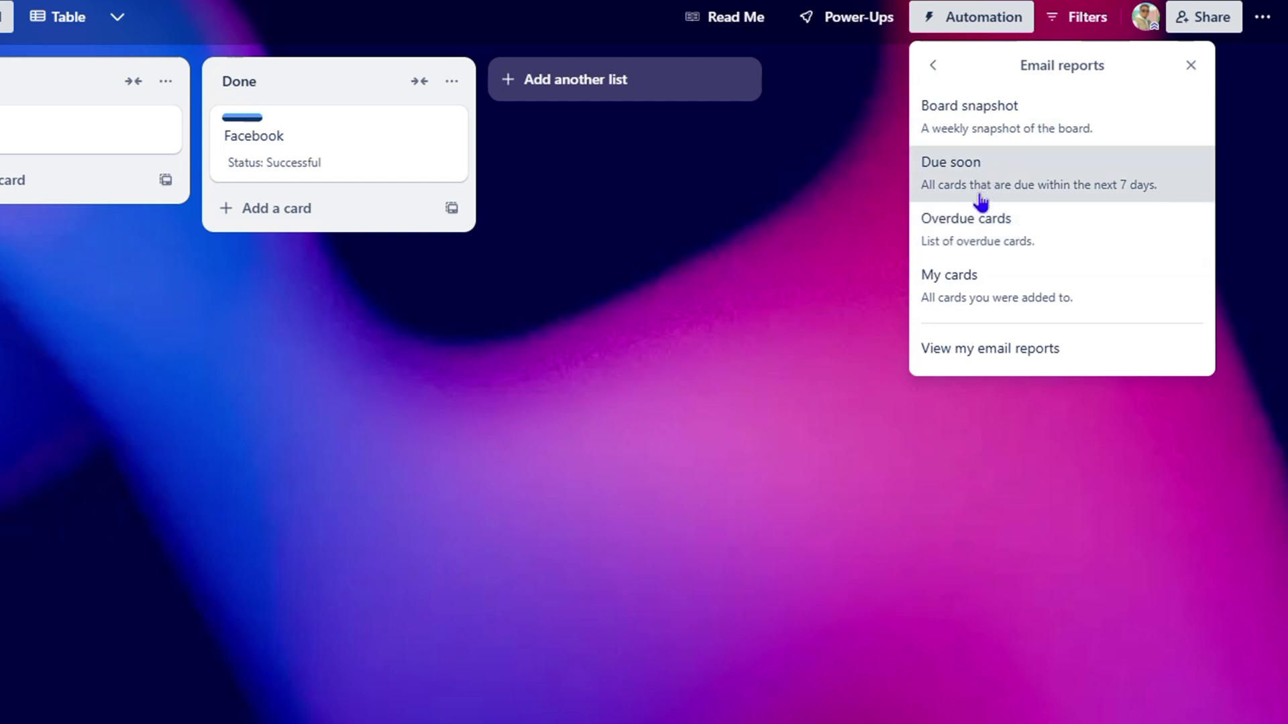
pyautogui.click(1011, 177)
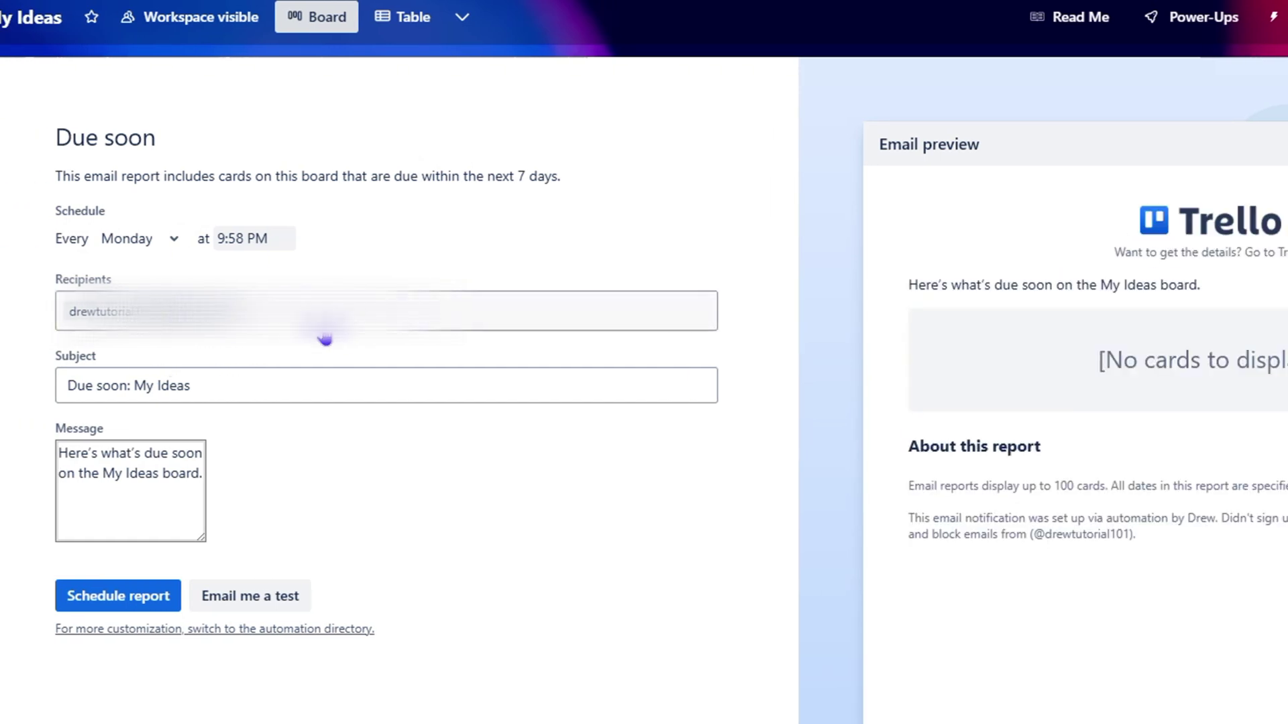
pyautogui.click(349, 319)
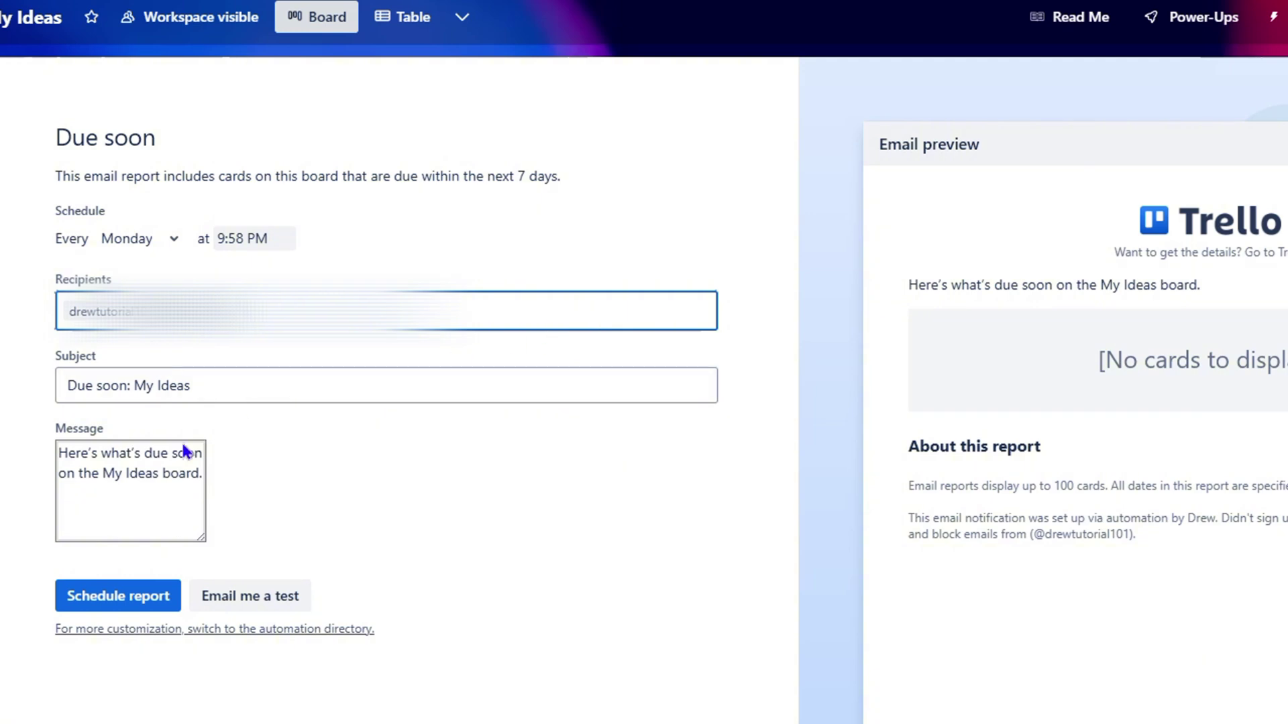
pyautogui.click(246, 397)
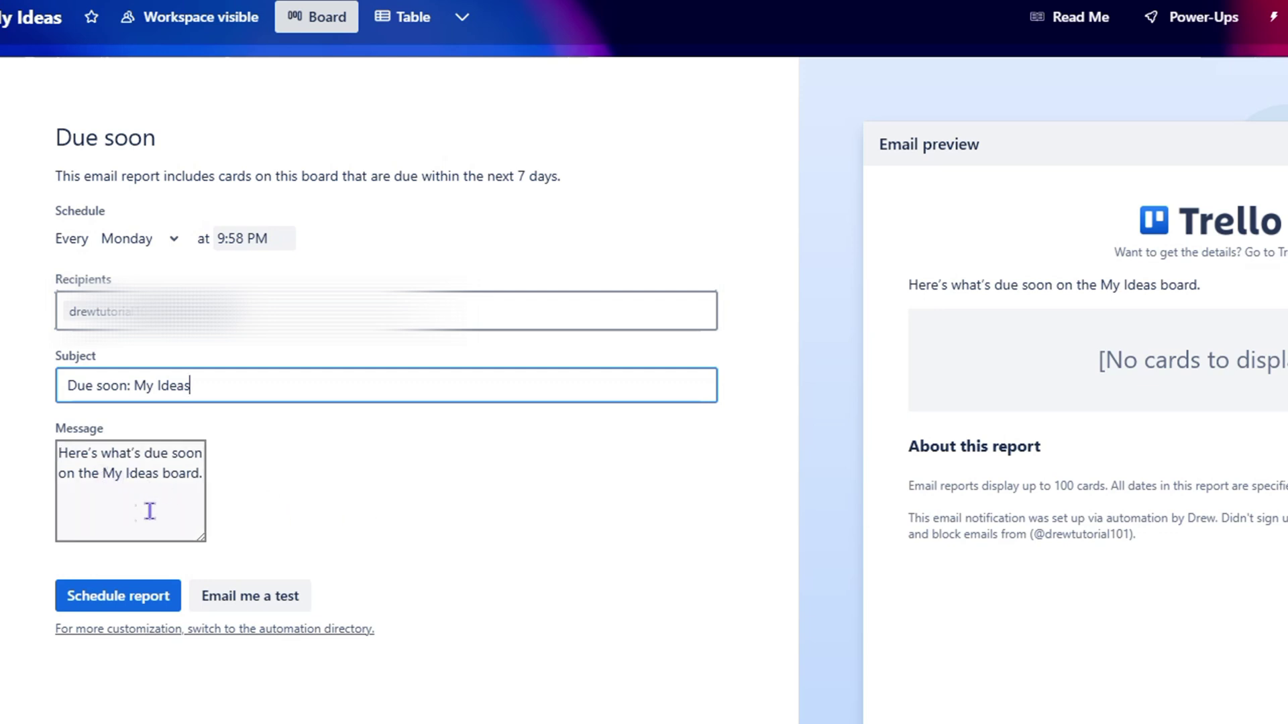
pyautogui.click(163, 476)
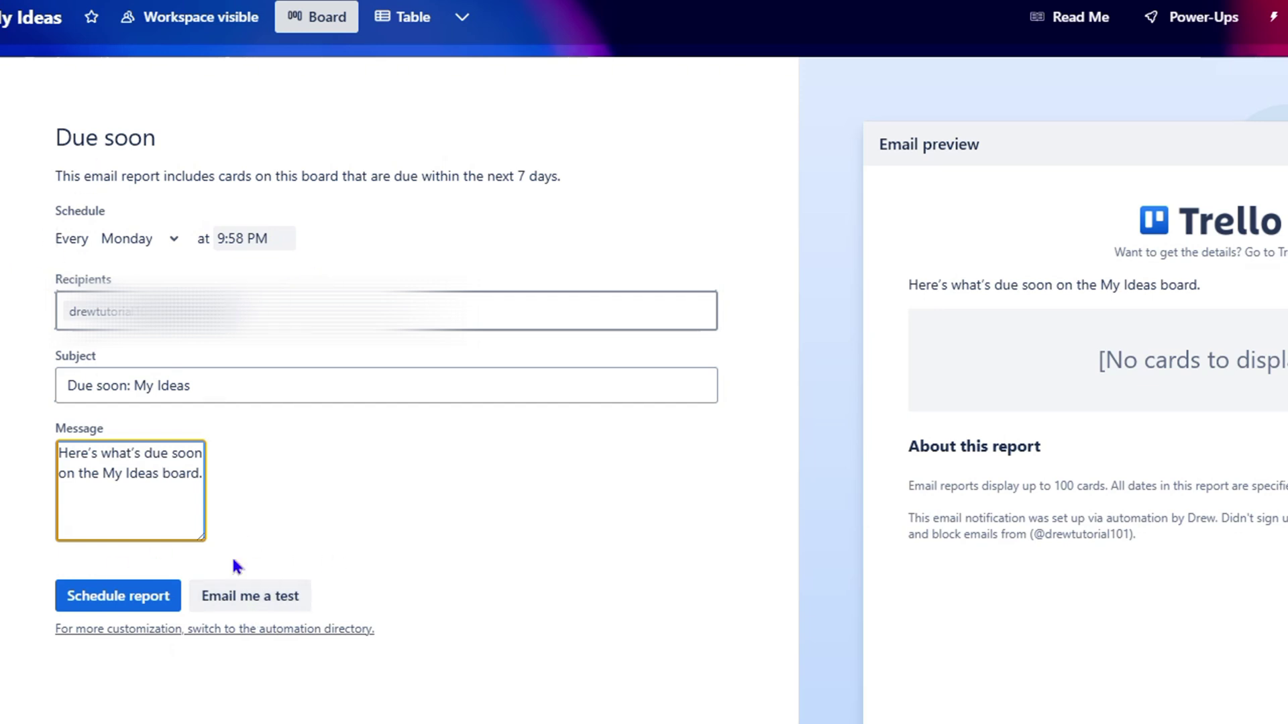
# Step: Email a test of the Due soon report and open the received message in Gmail
pyautogui.click(255, 594)
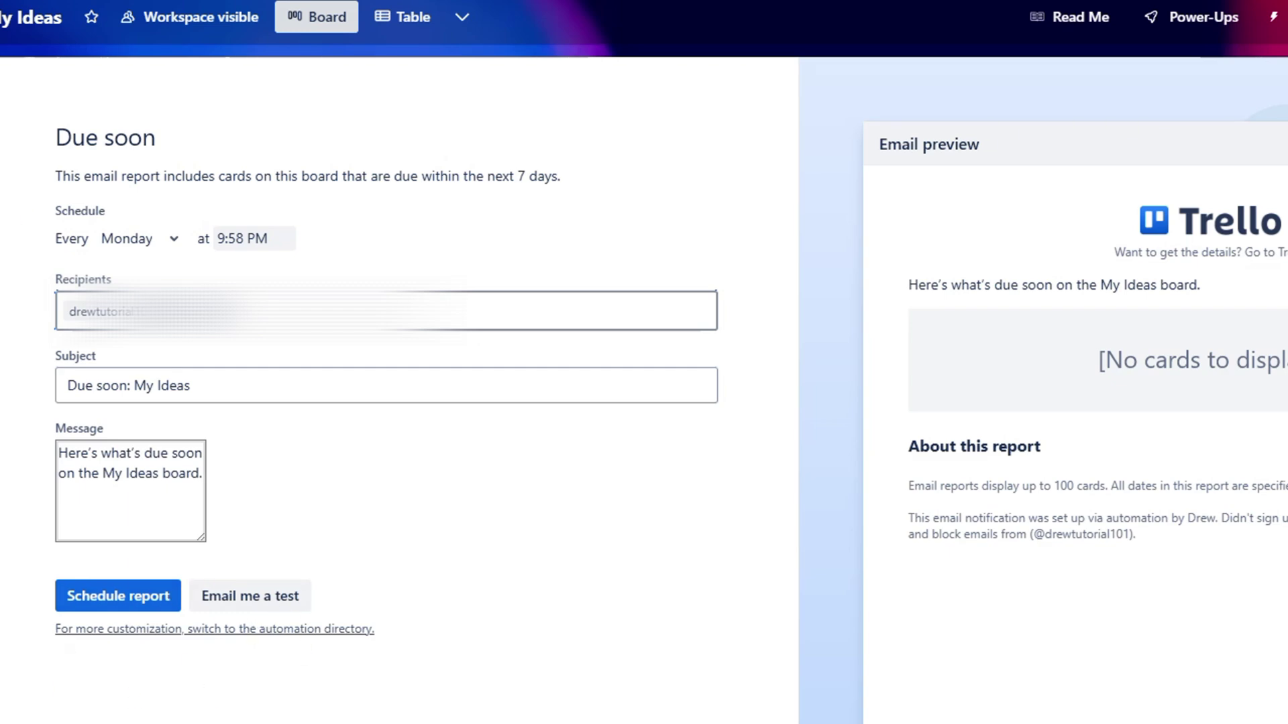
pyautogui.hotkey('ctrl', 't')
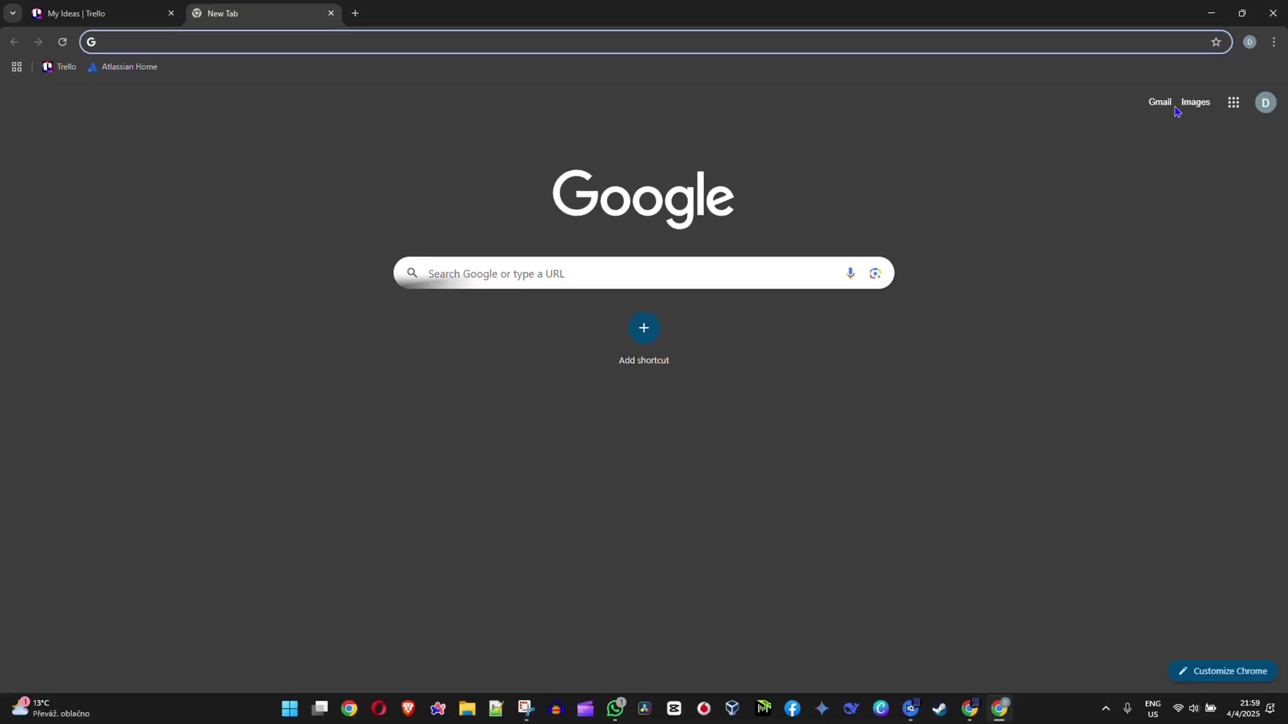
pyautogui.click(1173, 108)
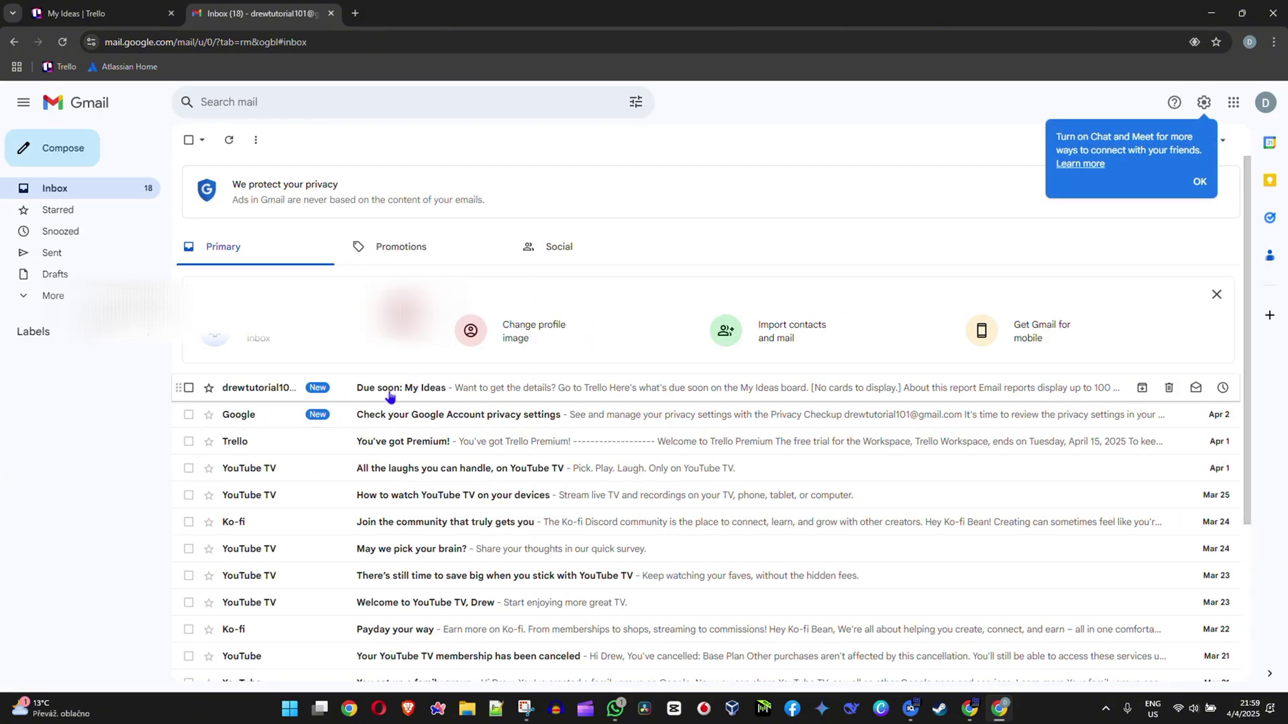
pyautogui.click(521, 397)
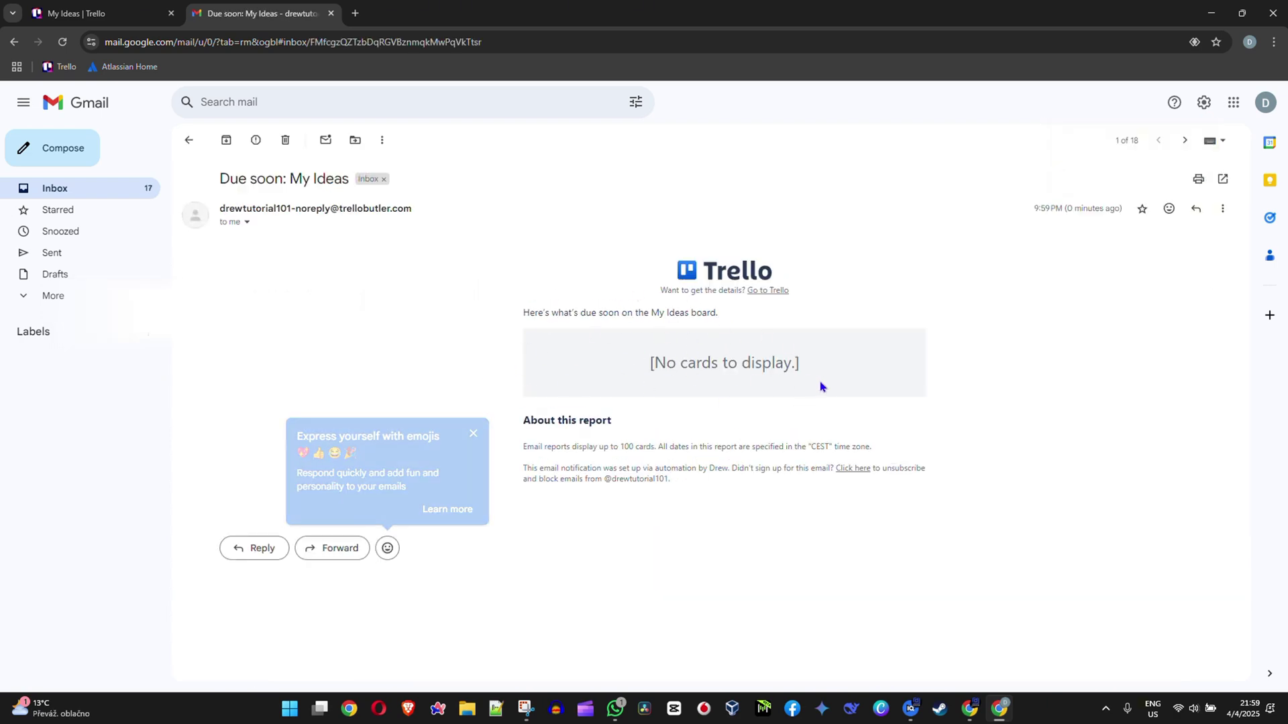
pyautogui.moveTo(813, 368)
pyautogui.mouseDown()
pyautogui.moveTo(489, 380)
pyautogui.moveTo(815, 346)
pyautogui.mouseUp()
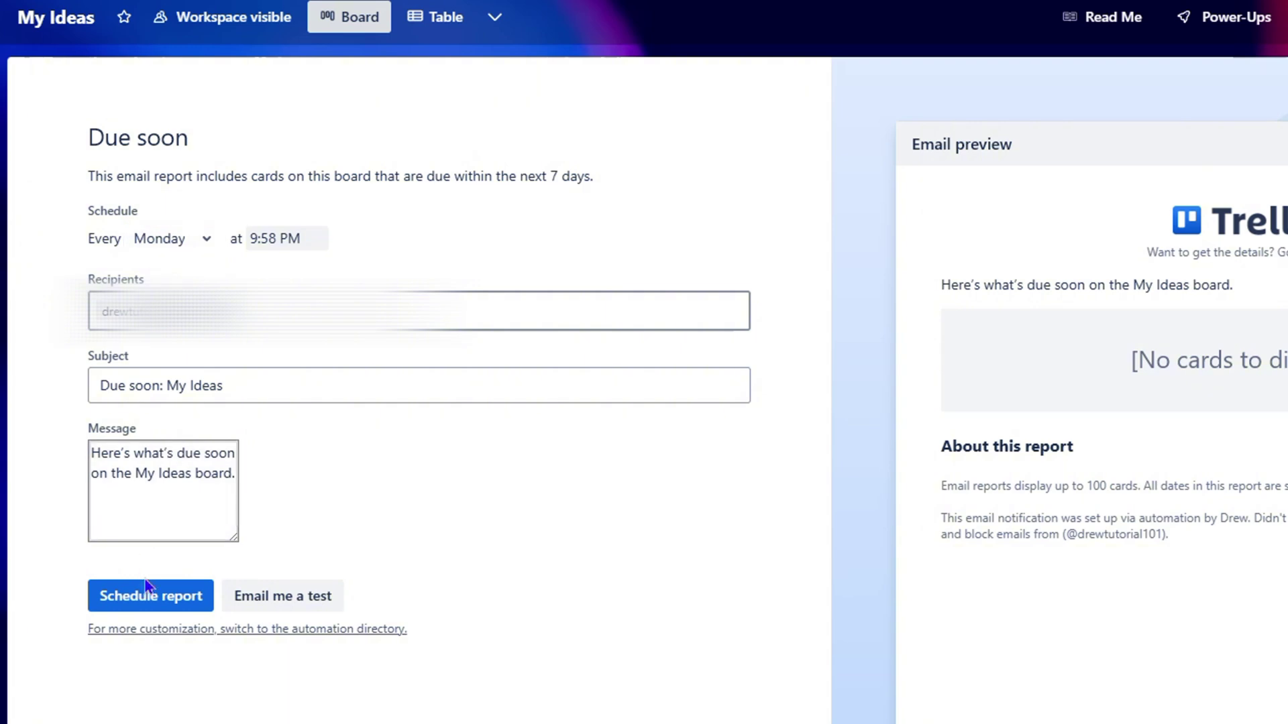
# Step: Schedule the Due soon report for every Monday at 9:58 PM, view it among the scheduled automations and return to the board
pyautogui.click(157, 607)
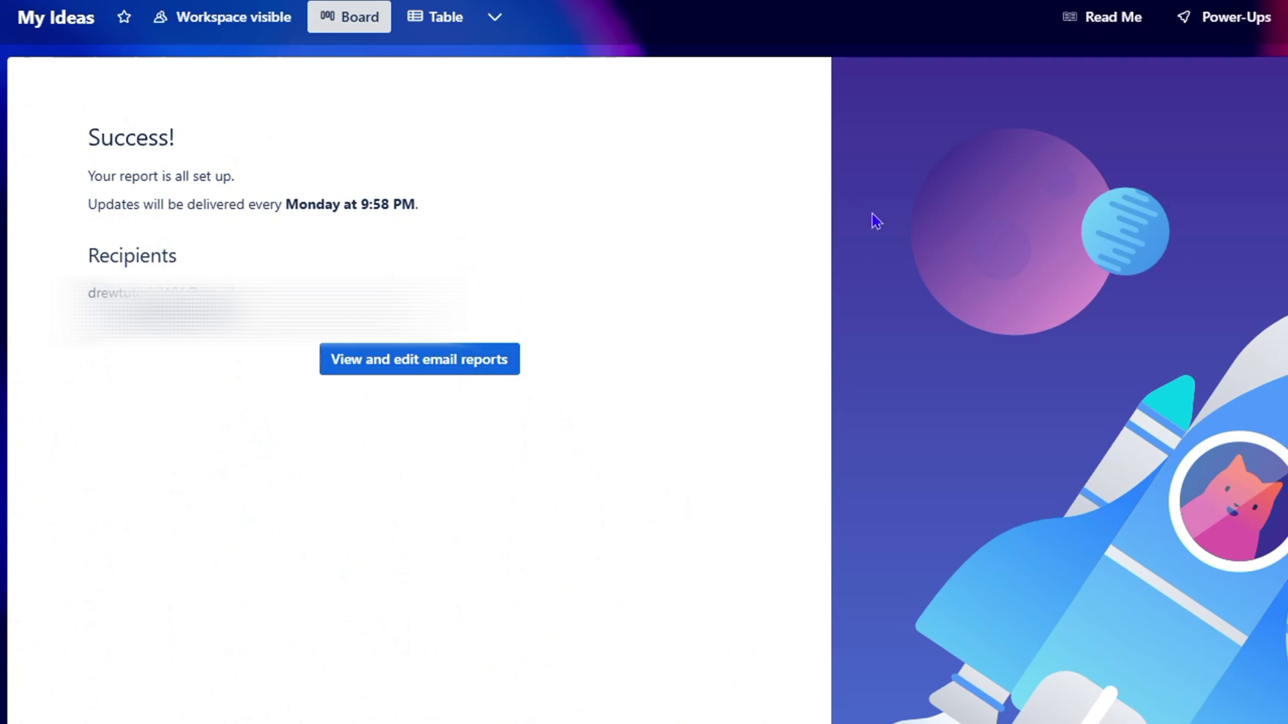
pyautogui.click(409, 366)
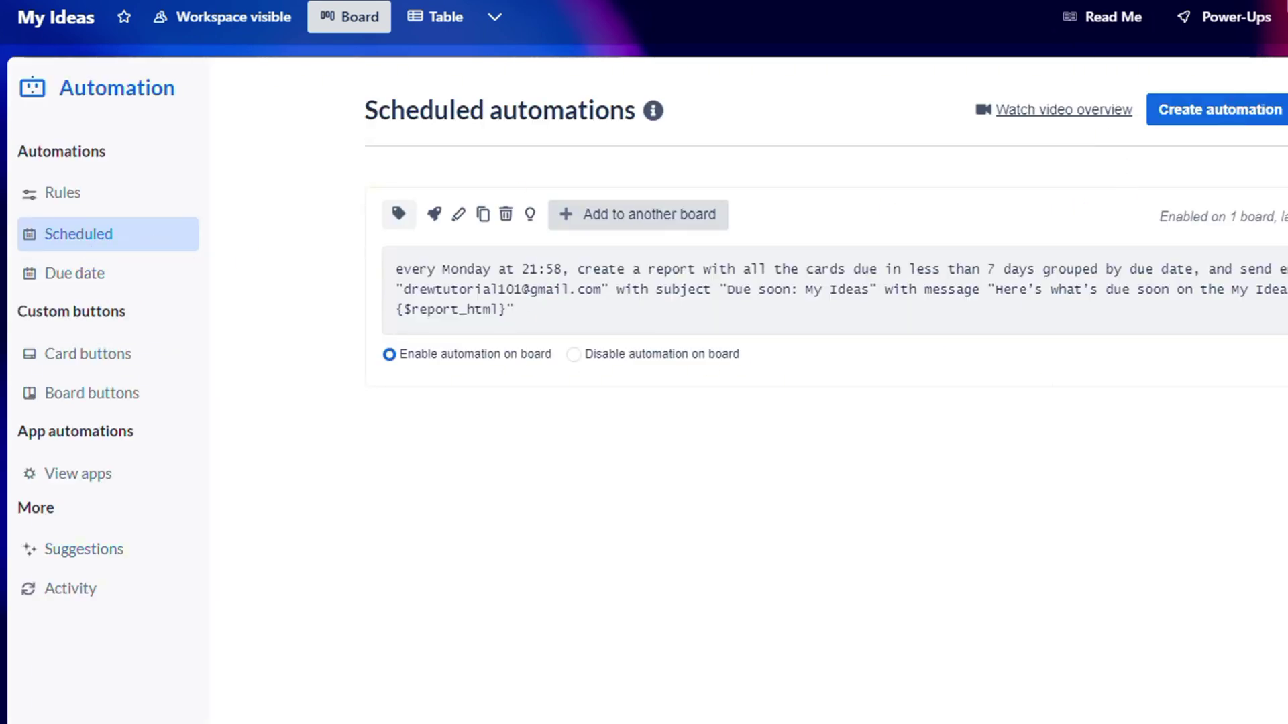
pyautogui.click(1020, 30)
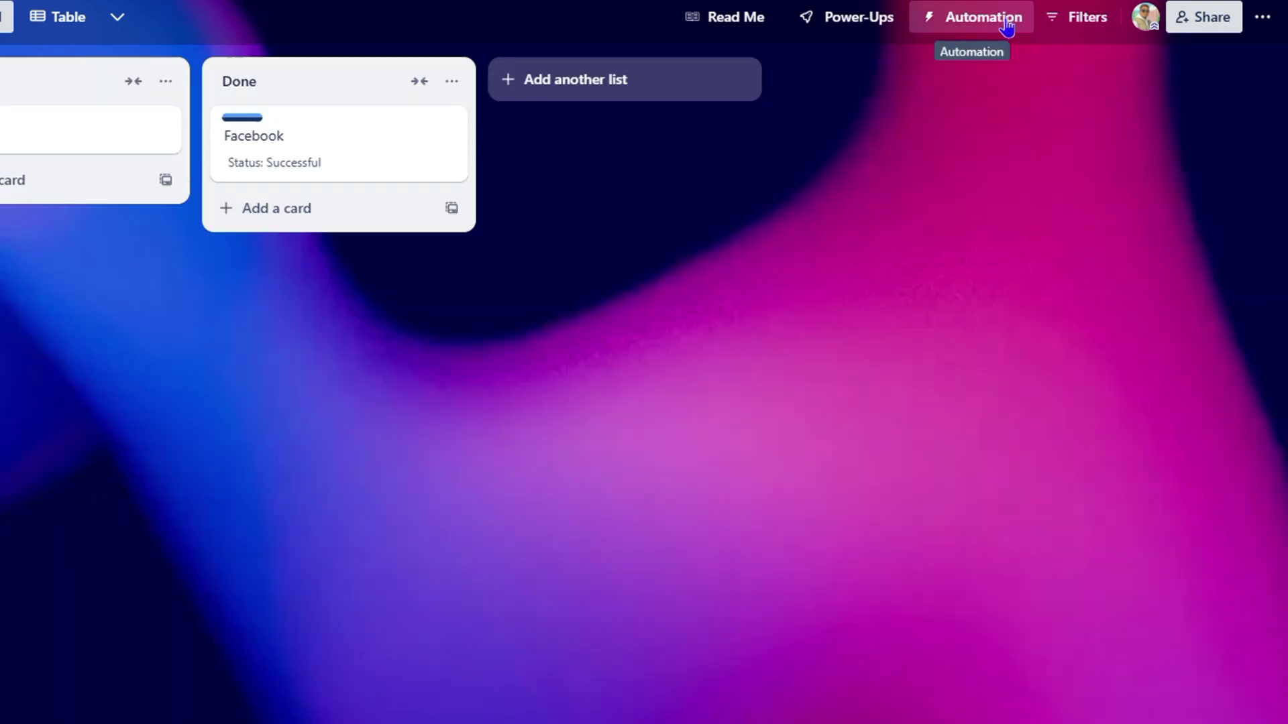
# Step: Go to the existing email reports and examine the Due soon automation's actions in its editor
pyautogui.click(1007, 28)
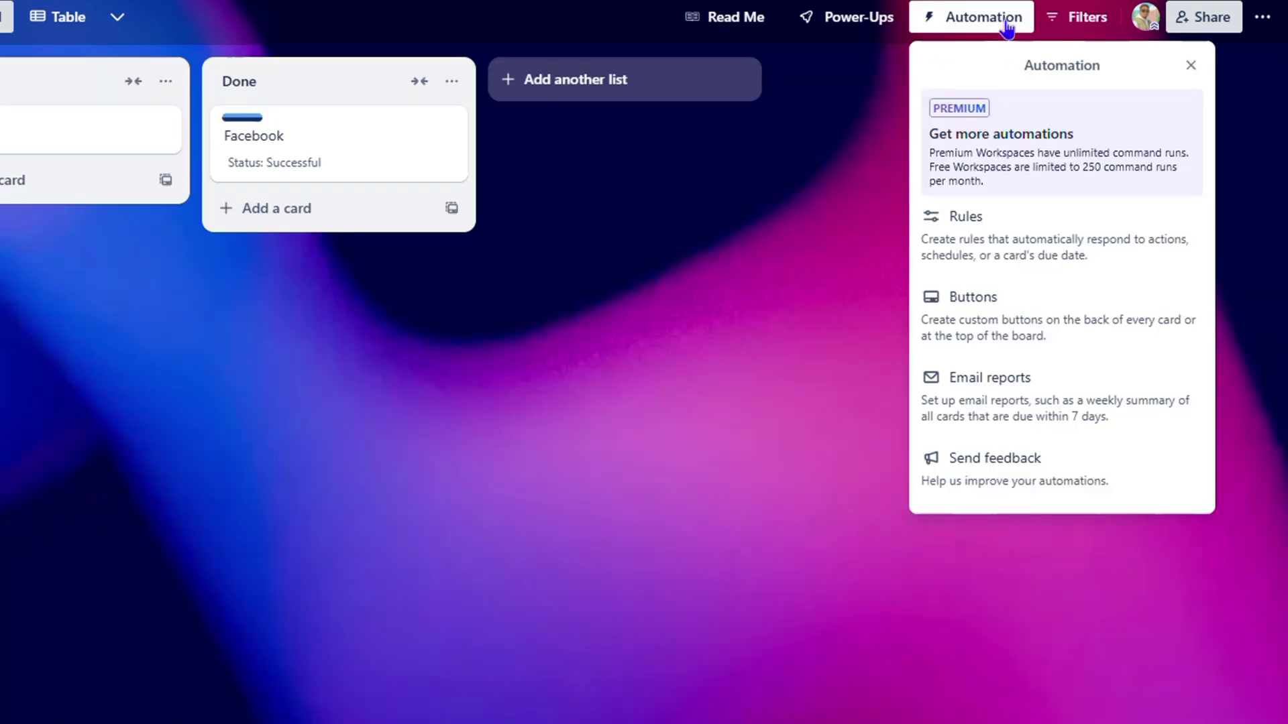
pyautogui.click(1003, 396)
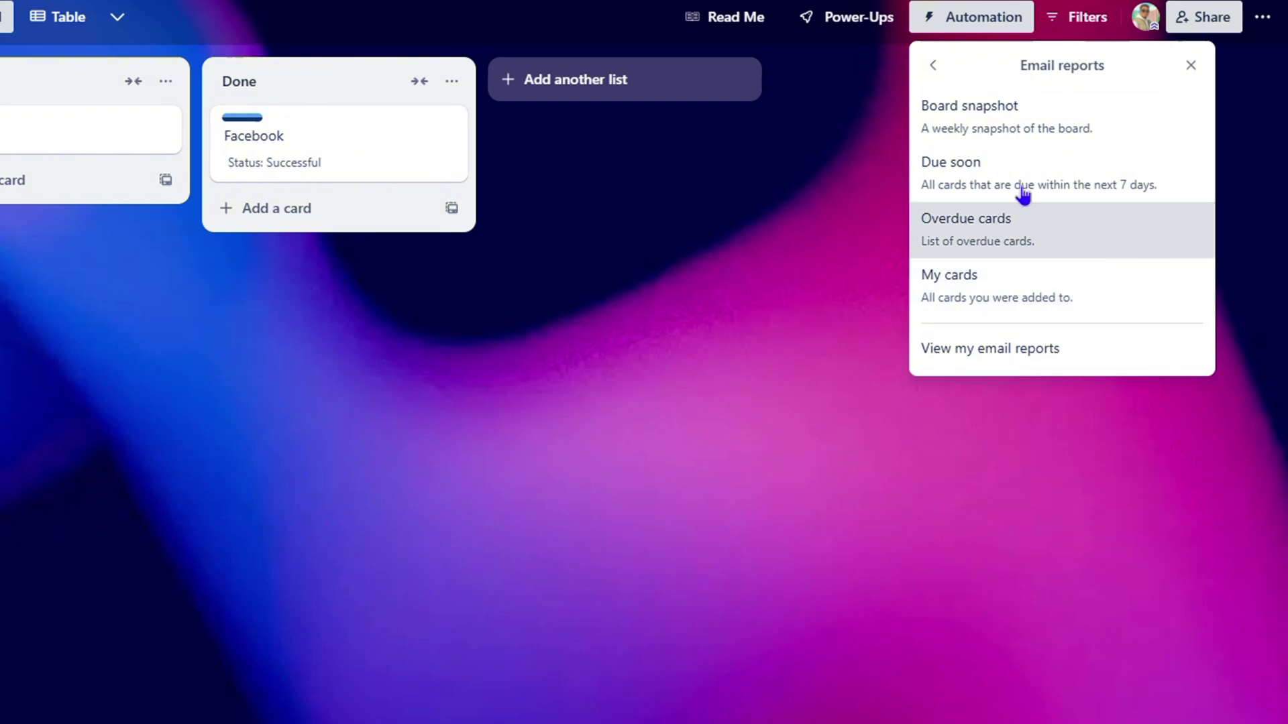
pyautogui.click(987, 350)
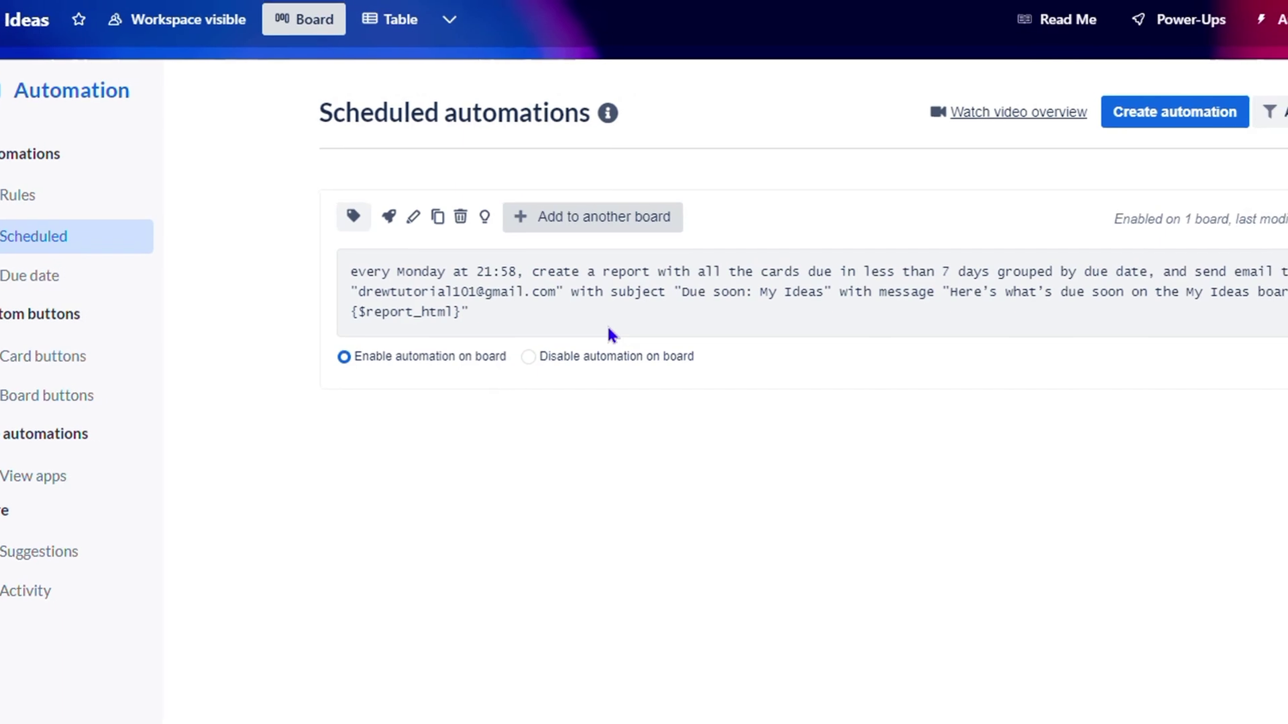
pyautogui.click(363, 219)
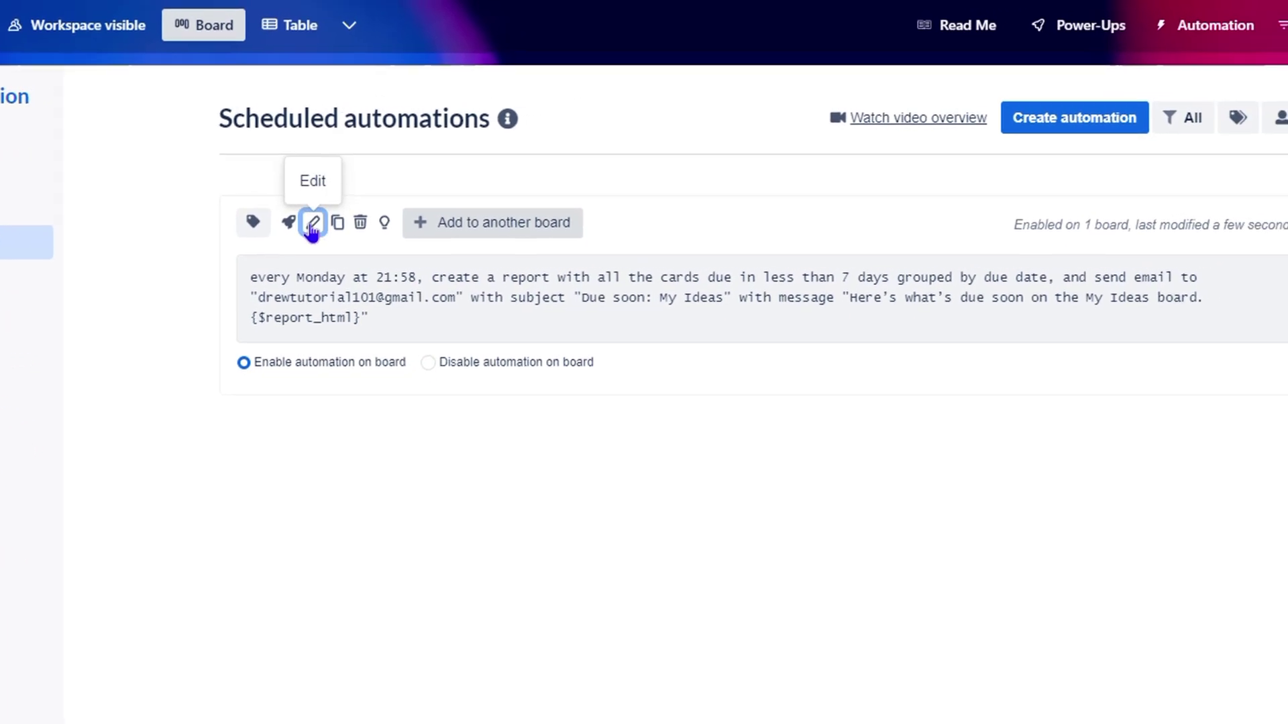
pyautogui.scroll(-3, 516, 463)
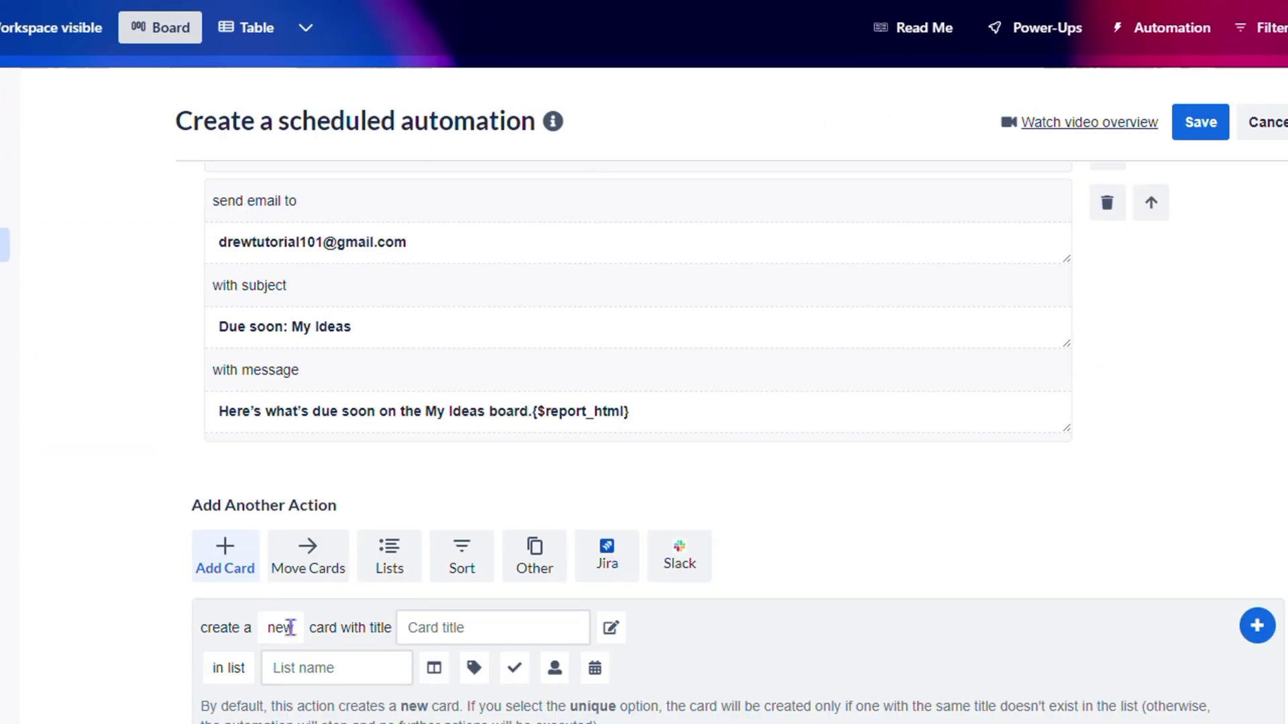
pyautogui.scroll(1, 653, 645)
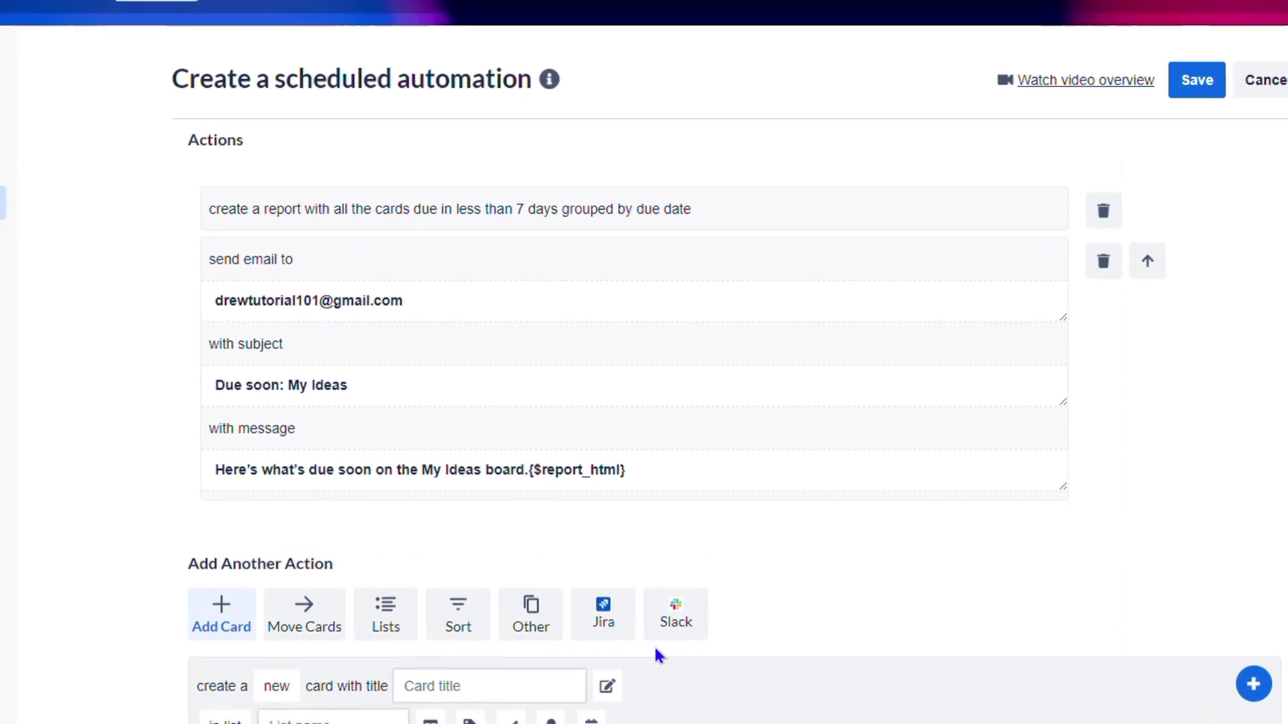
pyautogui.scroll(-2, 604, 635)
pyautogui.scroll(4, 437, 420)
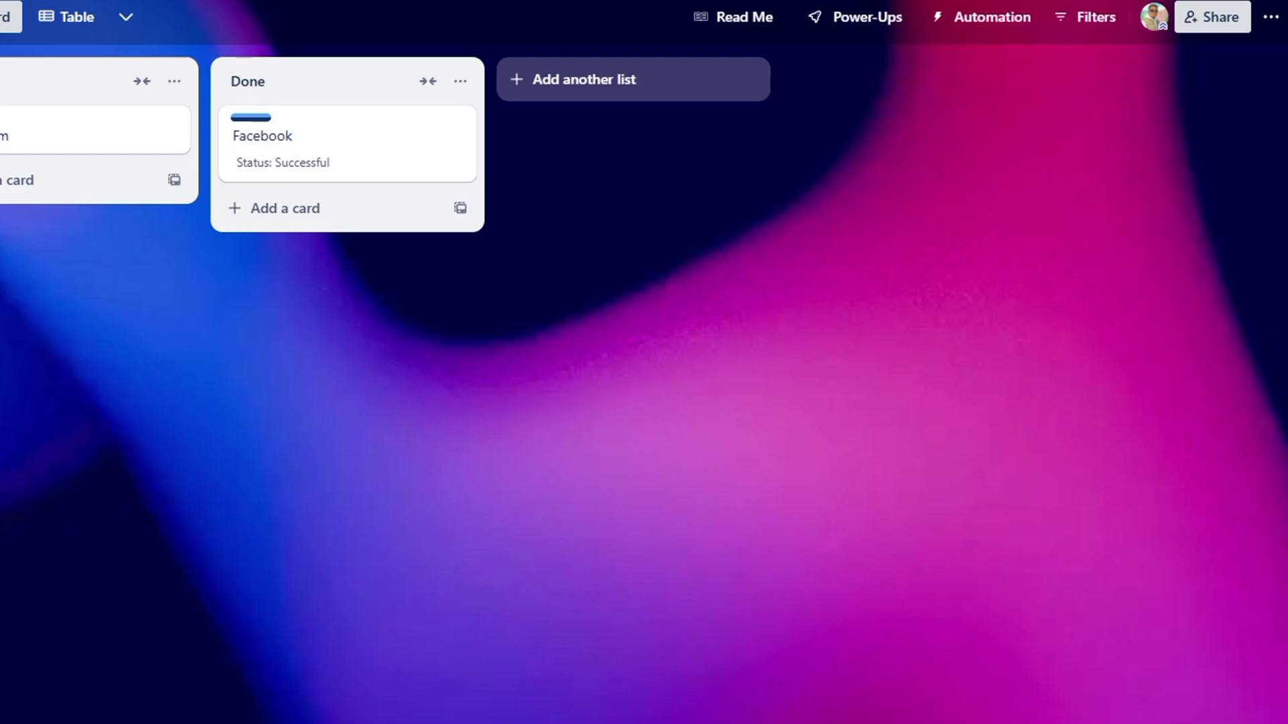
# Step: Edit the scheduled Due soon automation from the board's automation page, review its email fields and available actions, and save it
pyautogui.click(1271, 17)
pyautogui.click(988, 308)
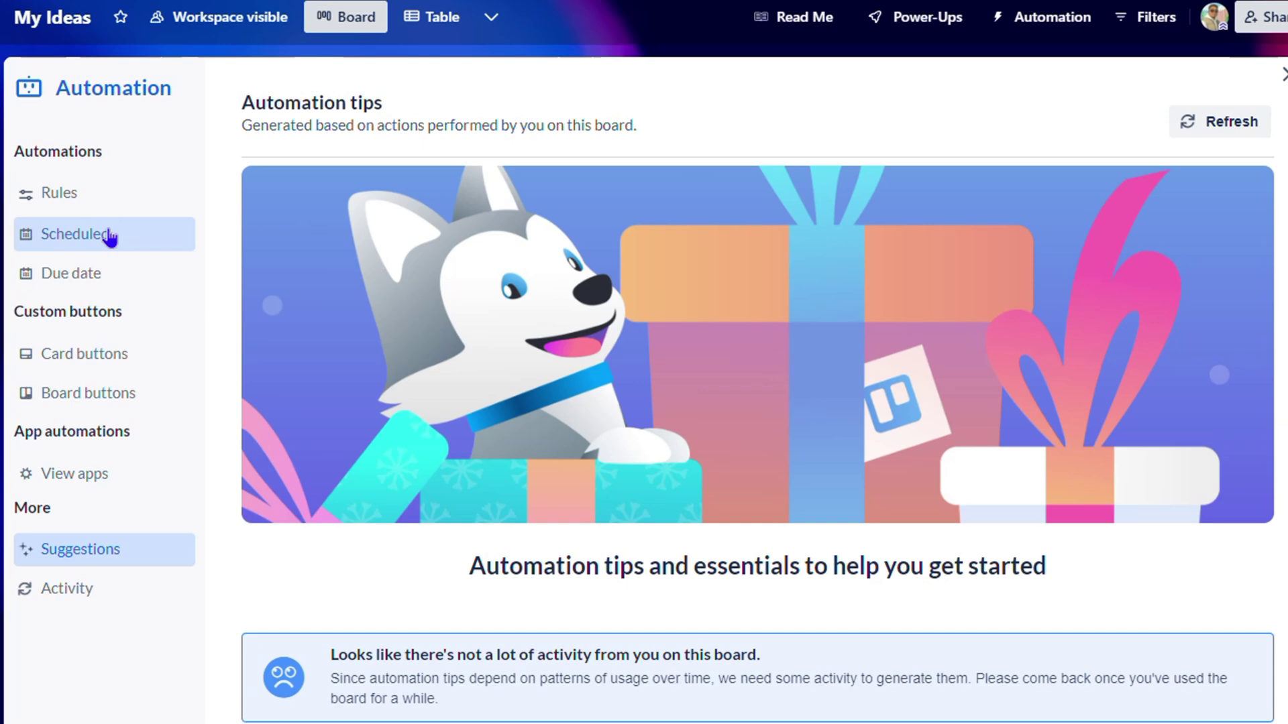
pyautogui.click(100, 234)
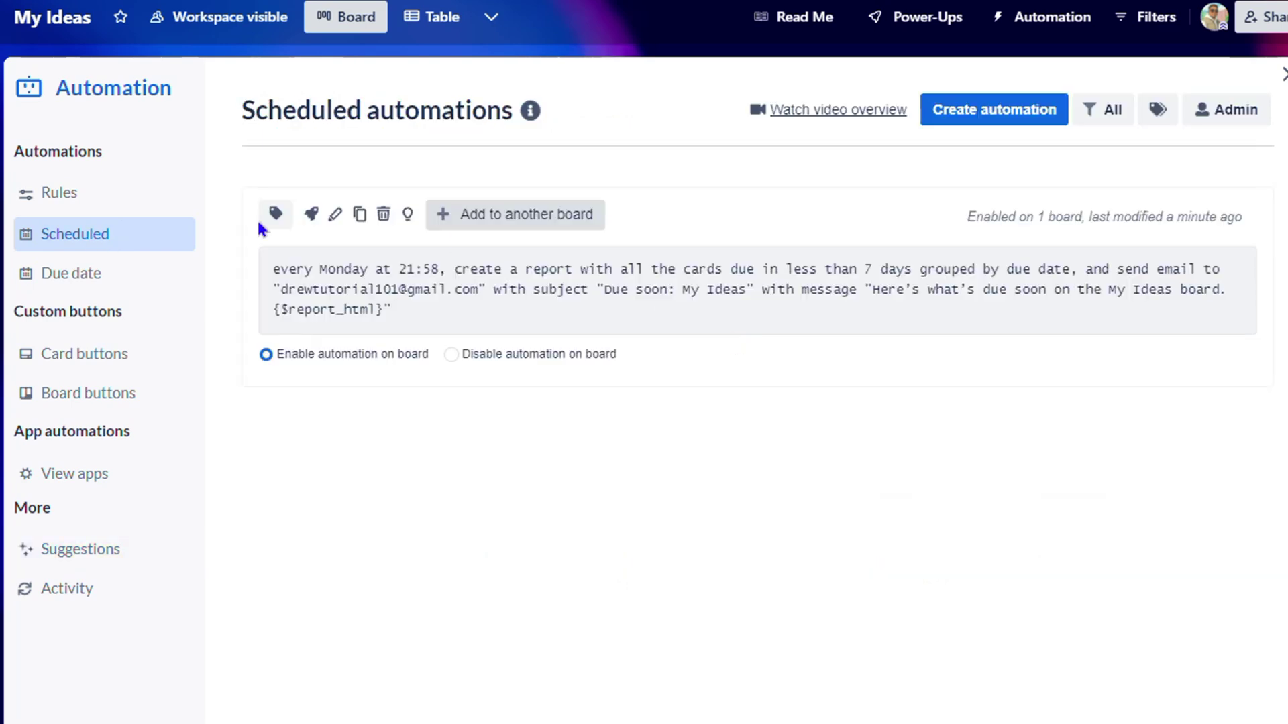
pyautogui.click(335, 216)
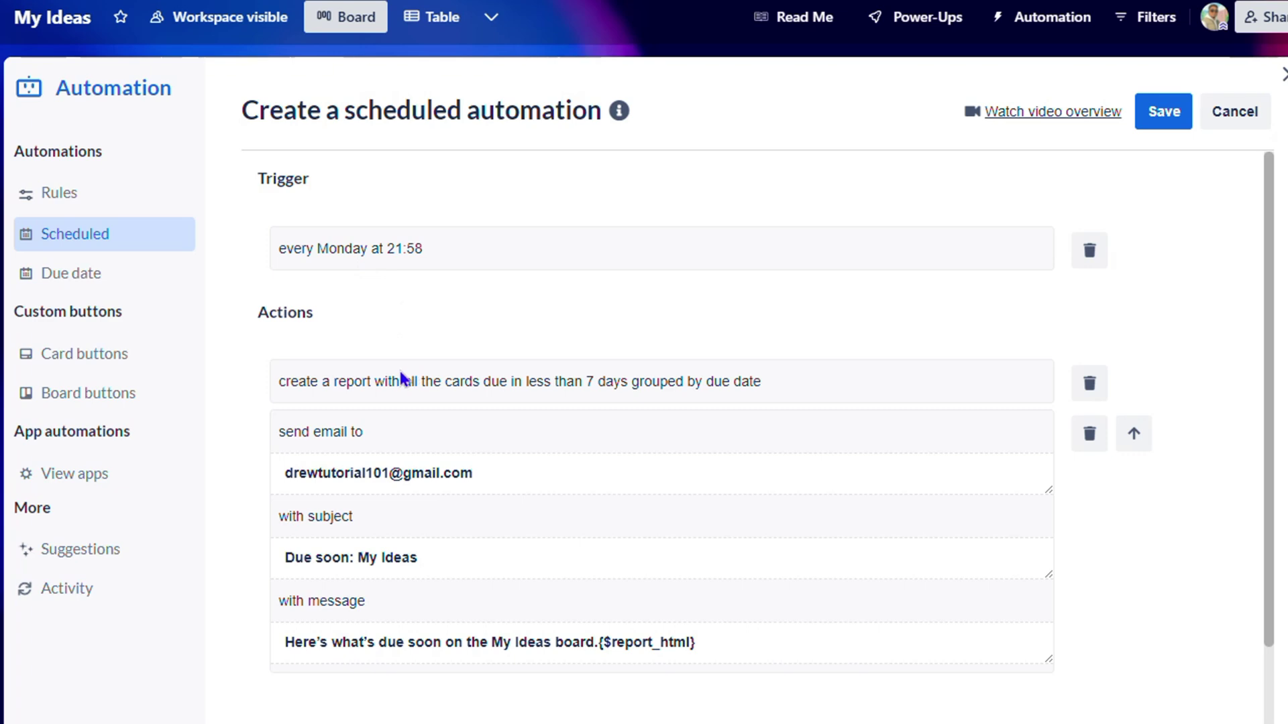
pyautogui.click(572, 481)
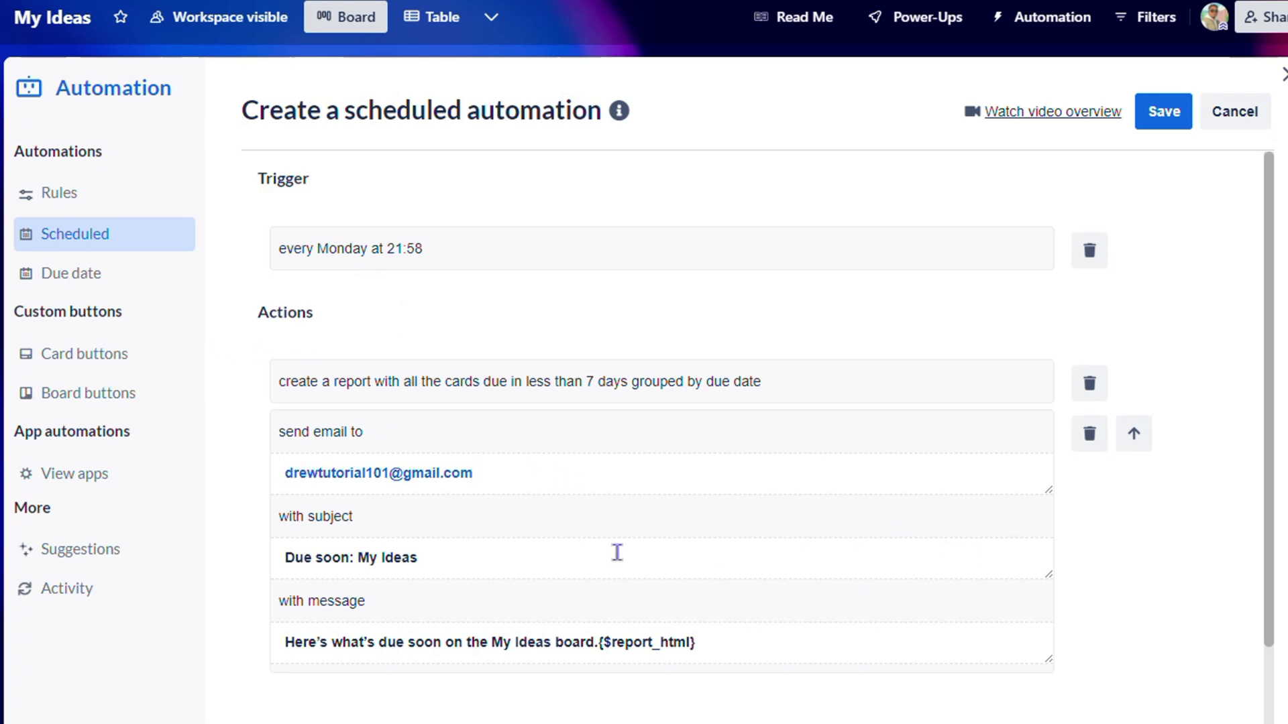
pyautogui.click(419, 527)
pyautogui.scroll(-3, 661, 523)
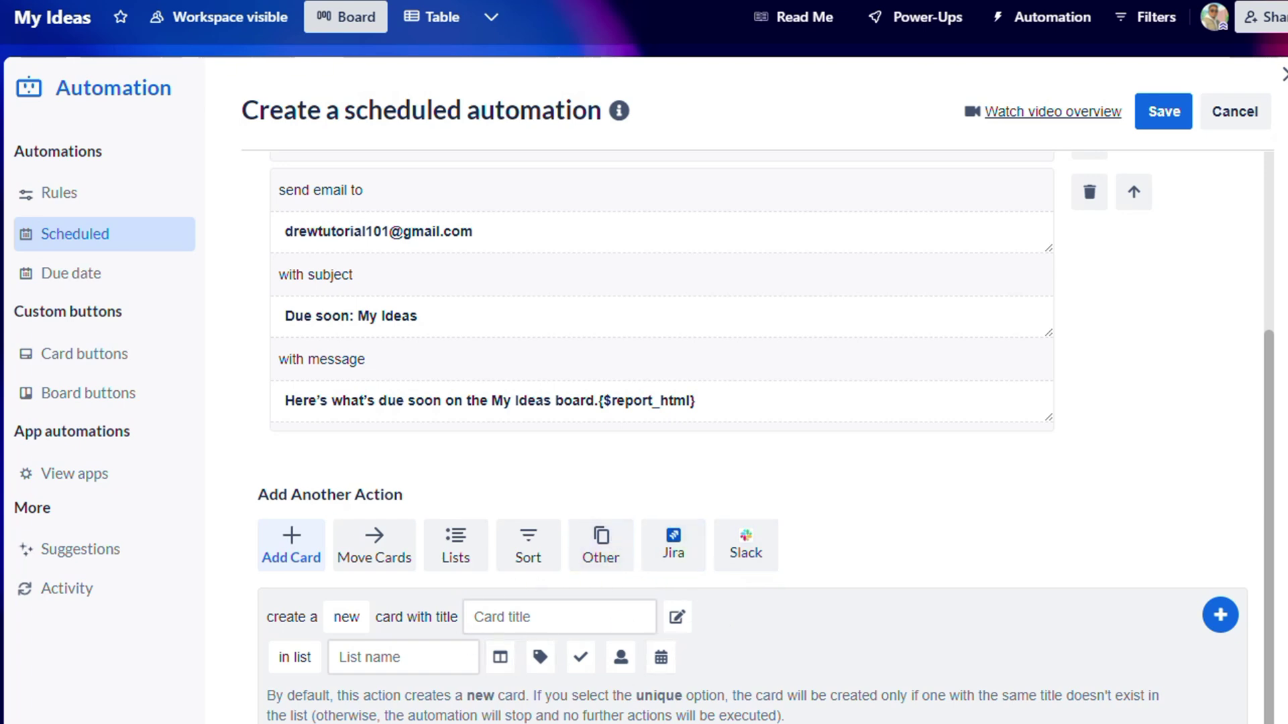
pyautogui.click(1156, 114)
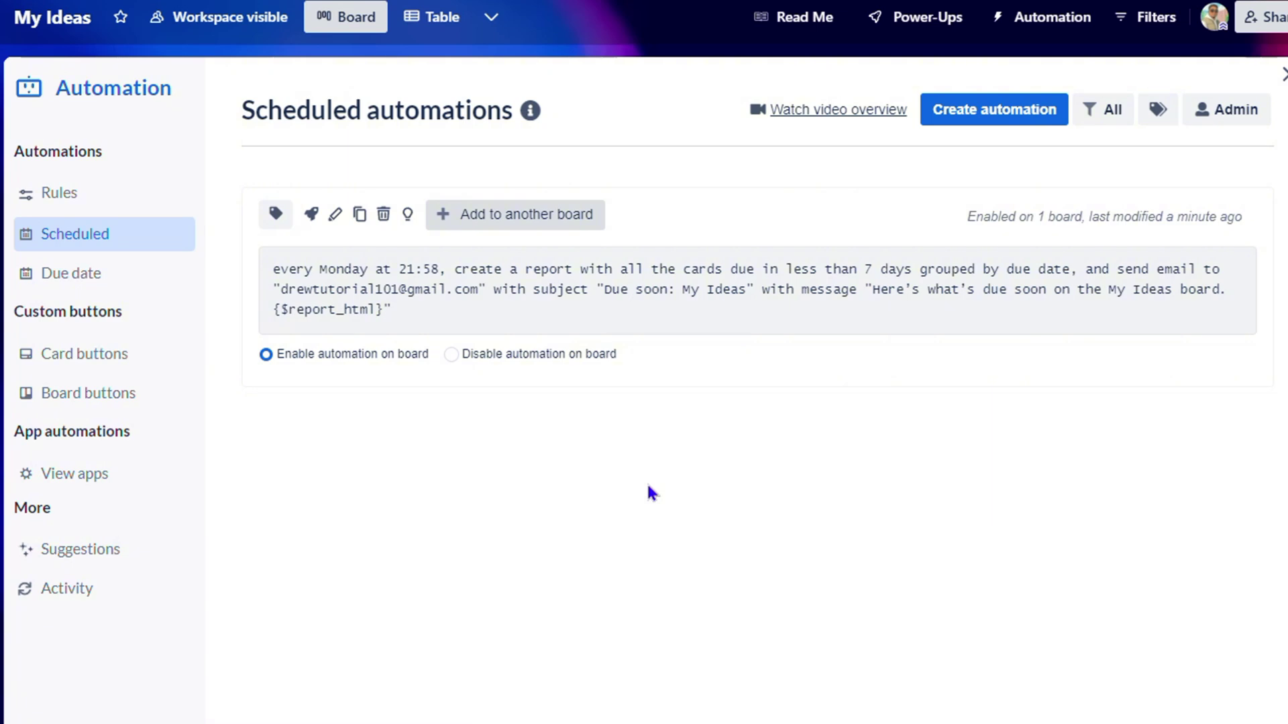
# Step: View the overview pages for rules and due date automations
pyautogui.click(97, 202)
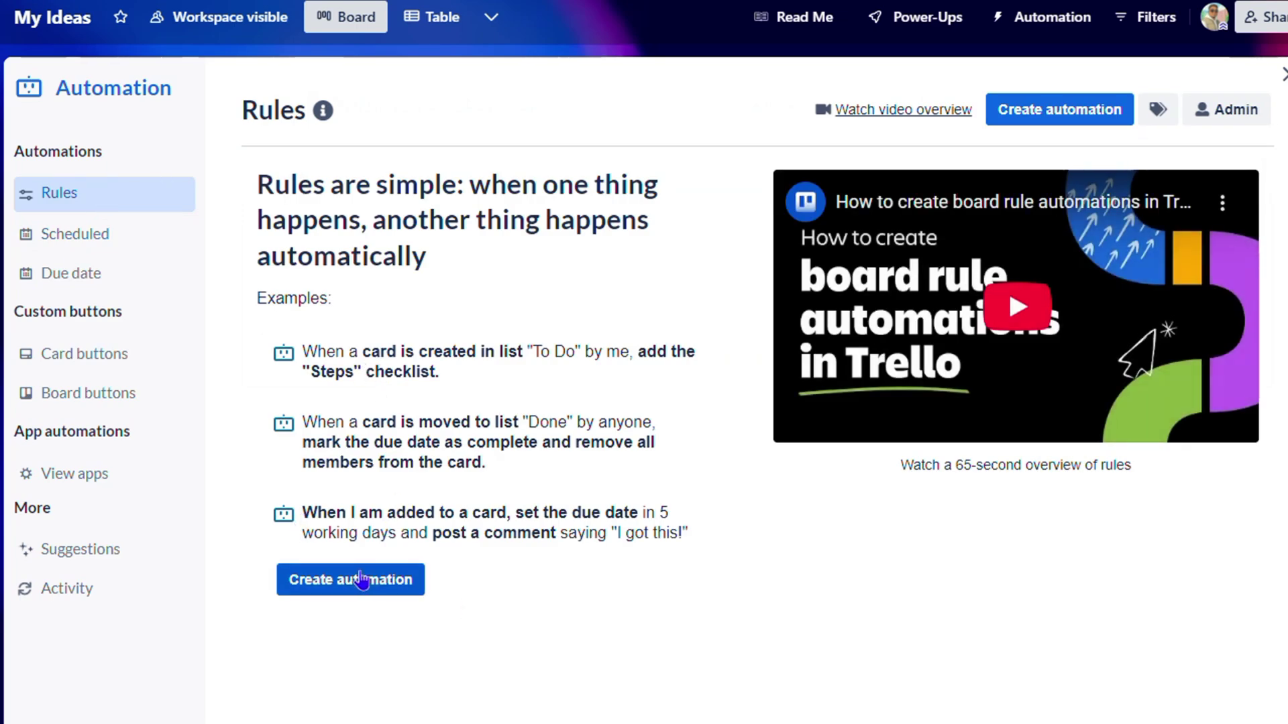
pyautogui.click(82, 280)
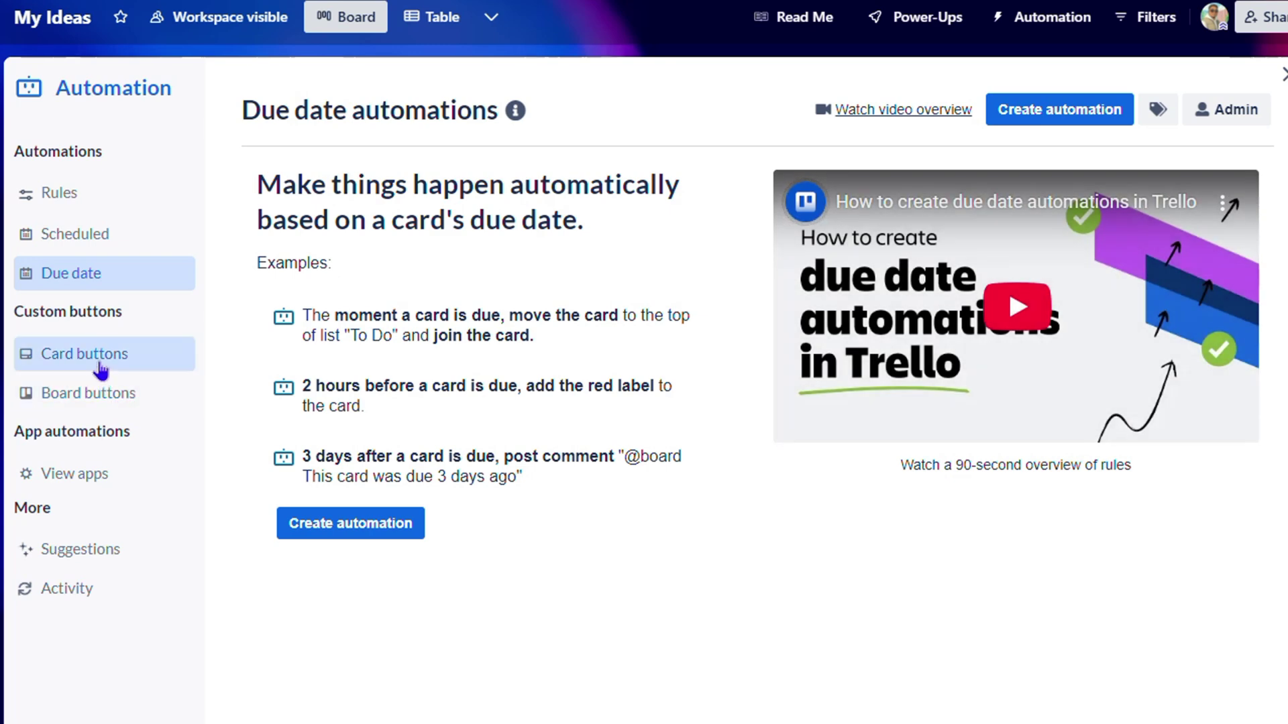